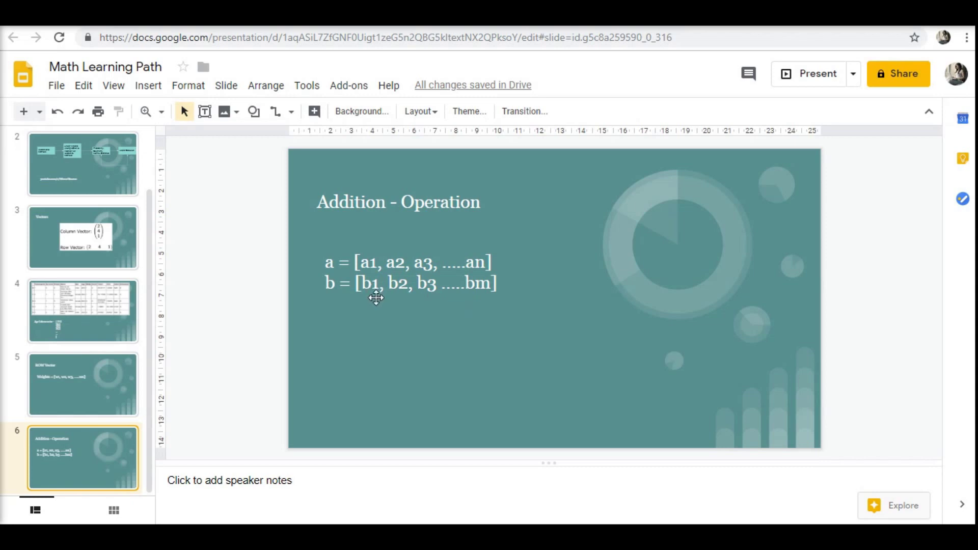
Below the b definition, type 'a+b= [a1+b1, a2+b2, a3+b3,....an+bm]' and then 'n=m' on a following line.
left_click(496, 281)
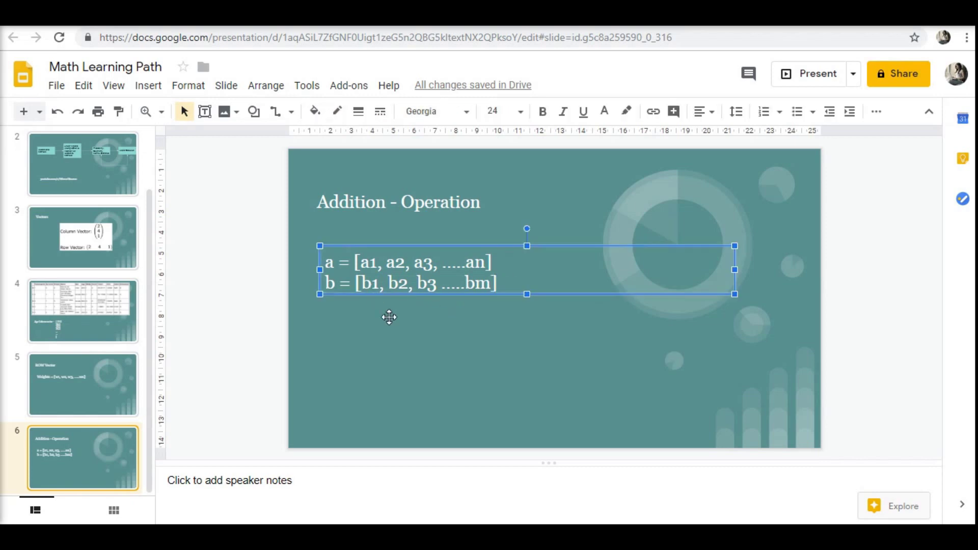
left_click(505, 282)
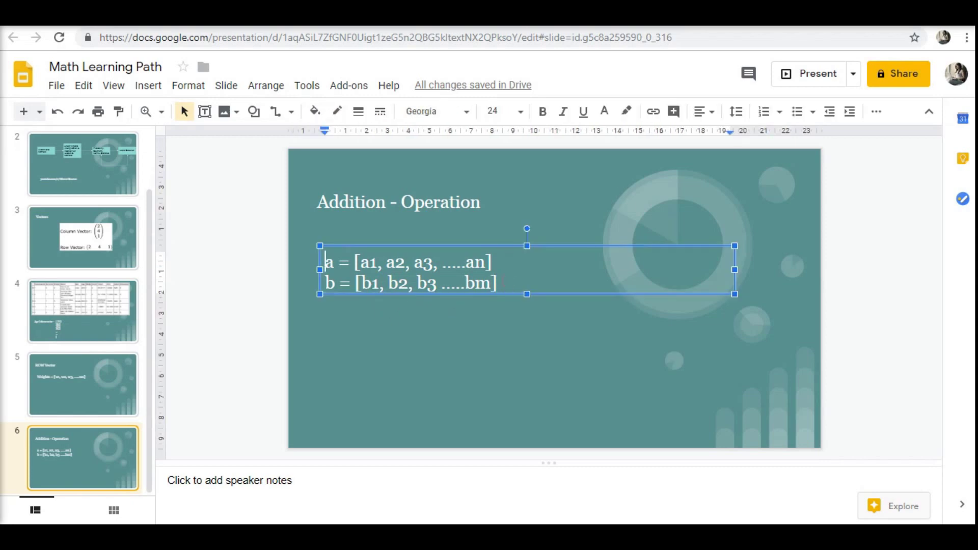
key("Return")
key("Return")
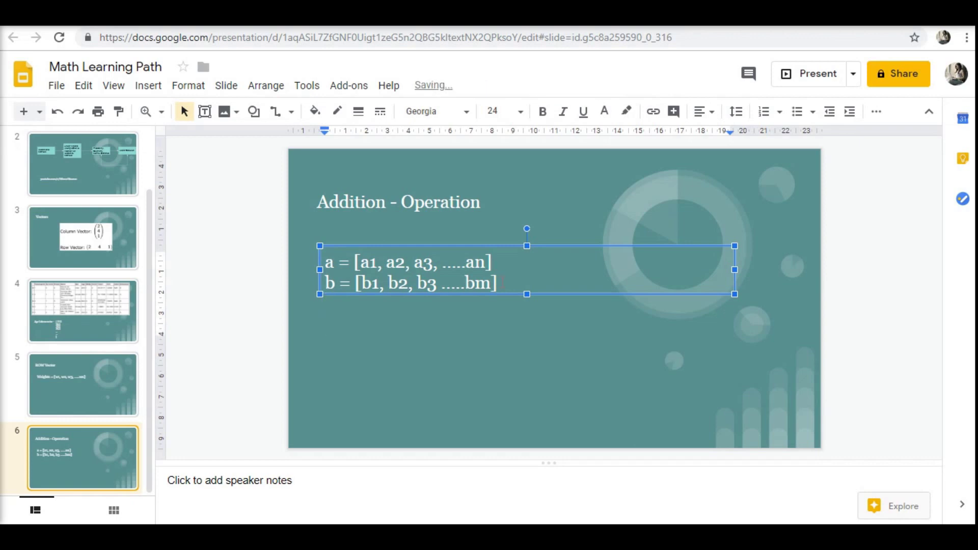
type("a+b =")
key("BackSpace")
key("BackSpace")
key("BackSpace")
key("BackSpace")
key("BackSpace")
key("BackSpace")
type("a+b= [a1+b1, a2+")
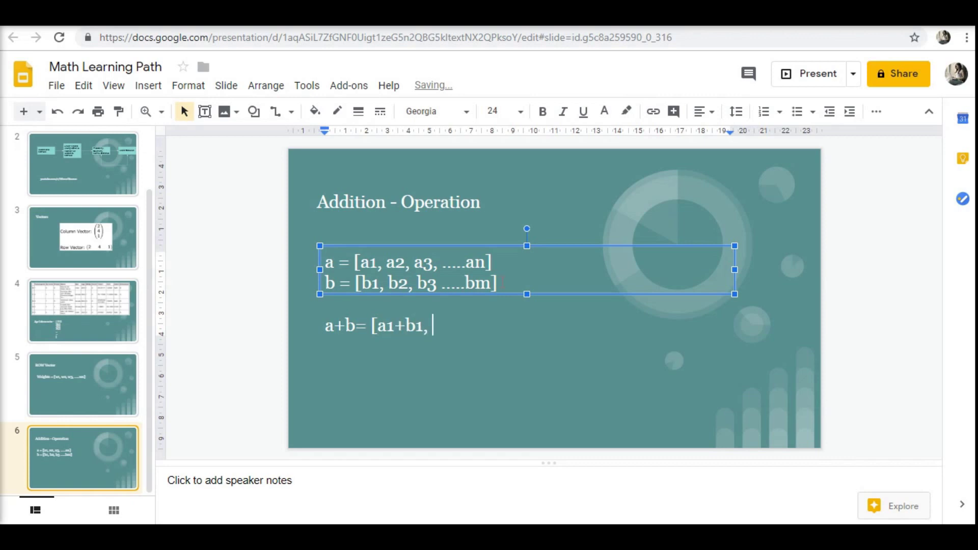
type("b2, a3+")
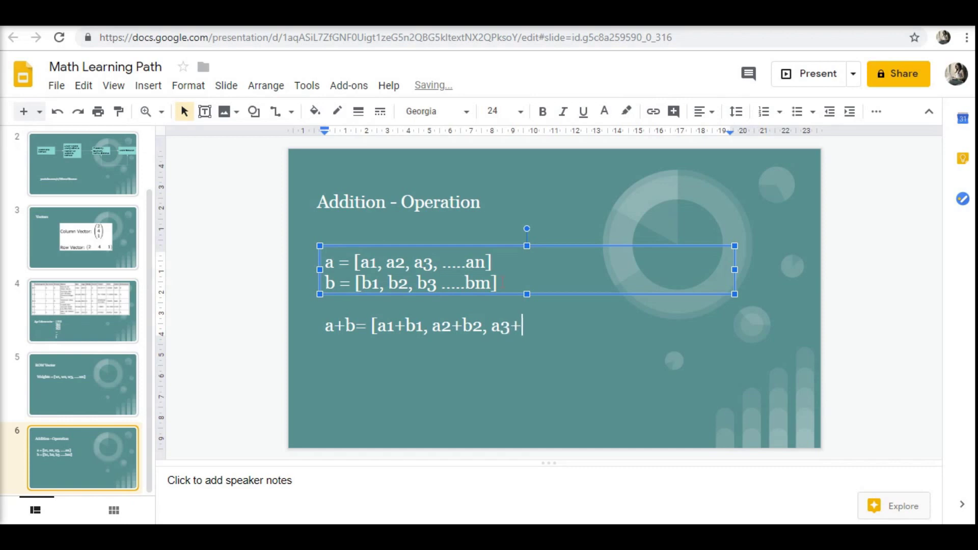
type("b3,....an+bm")
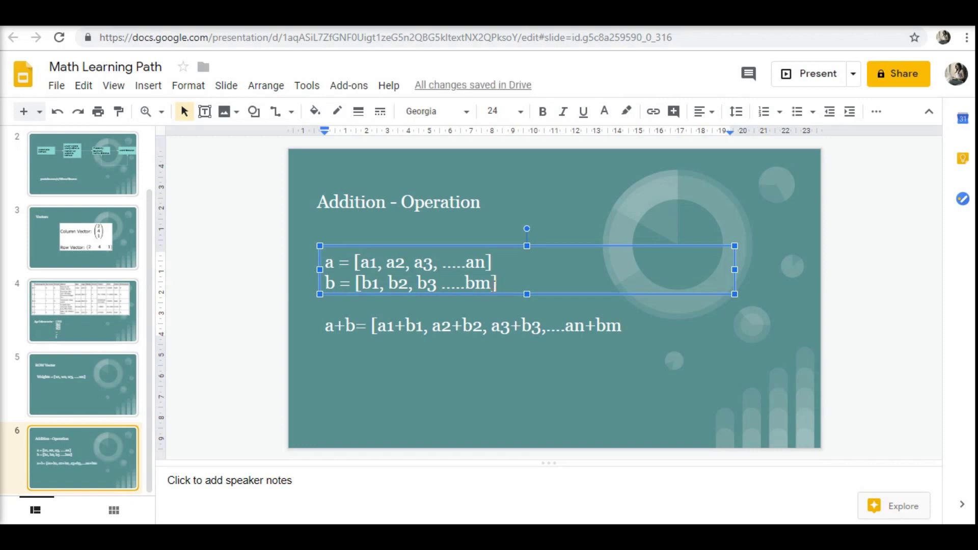
type("]")
key("Return")
key("Return")
type("n")
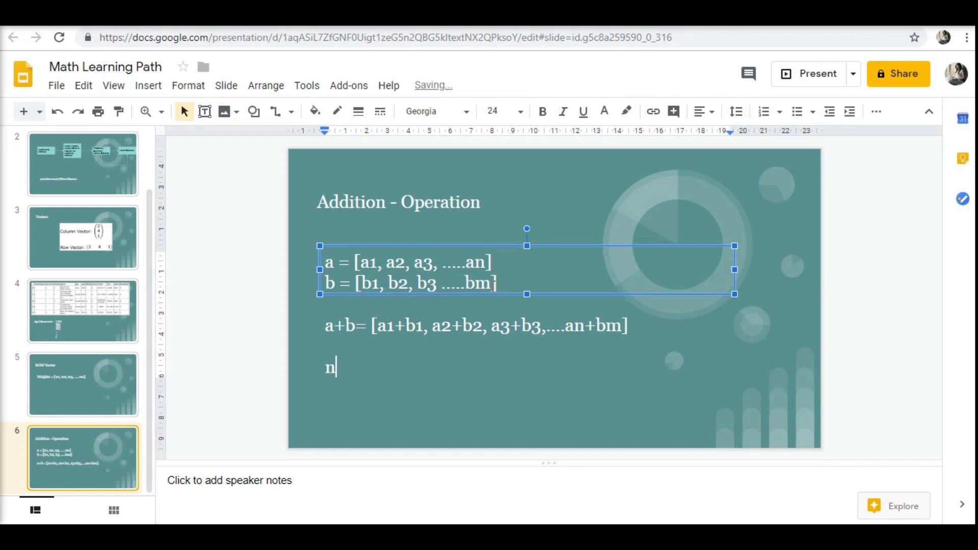
type("=m")
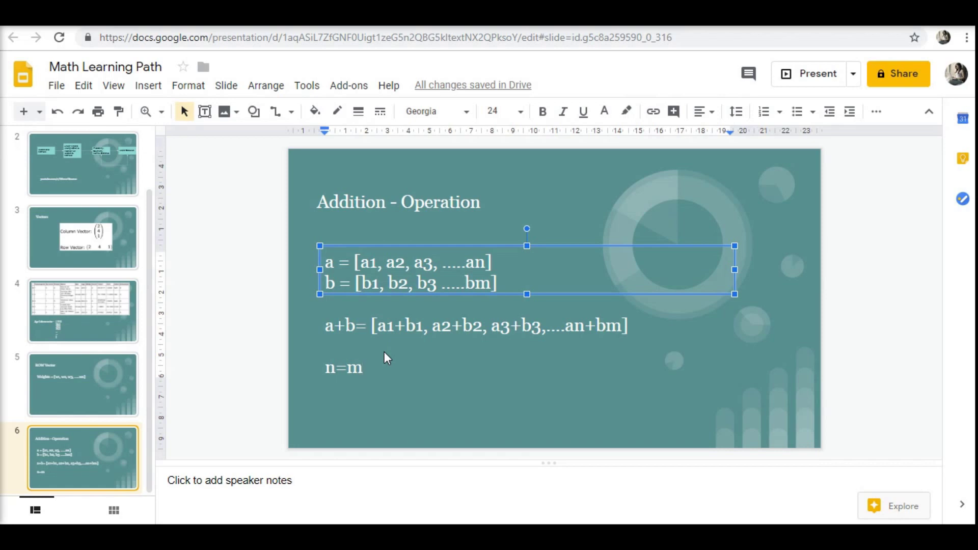
Duplicate the Addition - Operation slide.
right_click(85, 445)
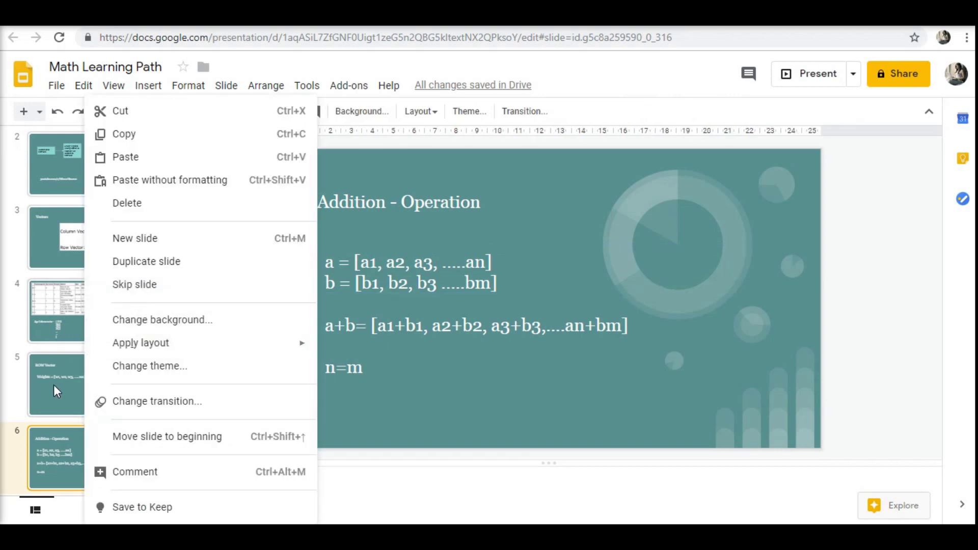
left_click(54, 233)
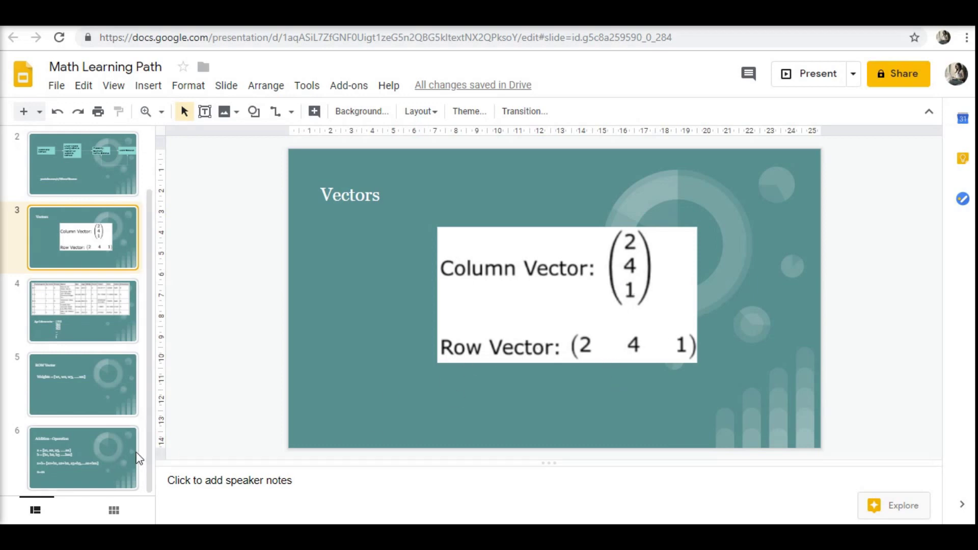
right_click(69, 442)
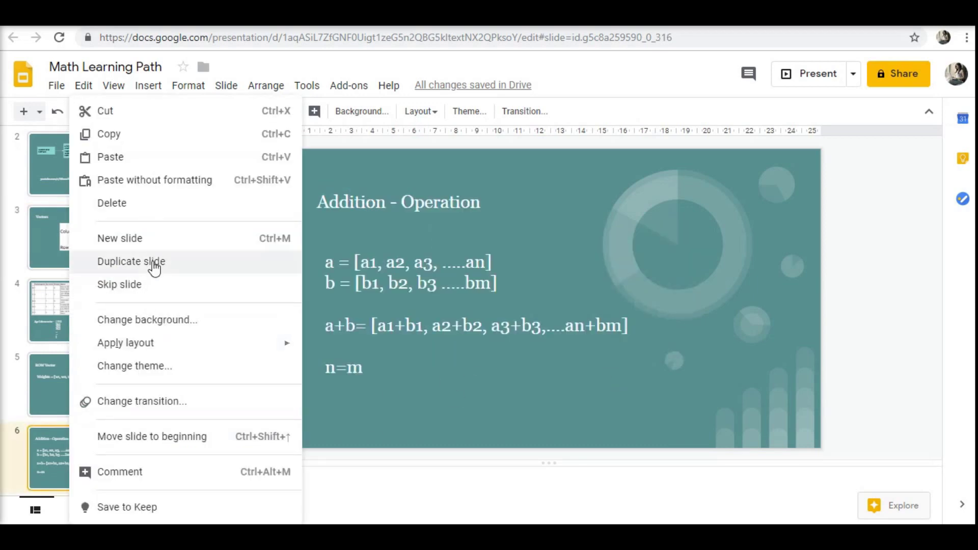
left_click(148, 259)
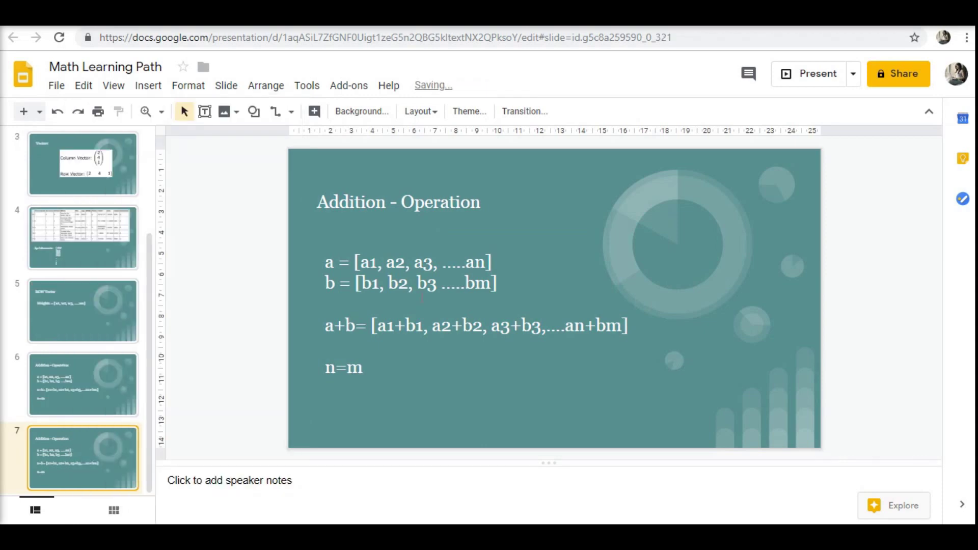
Delete the equations text and the Addition - Operation title from the copied slide.
triple_click(422, 297)
key("ctrl+a")
key("Delete")
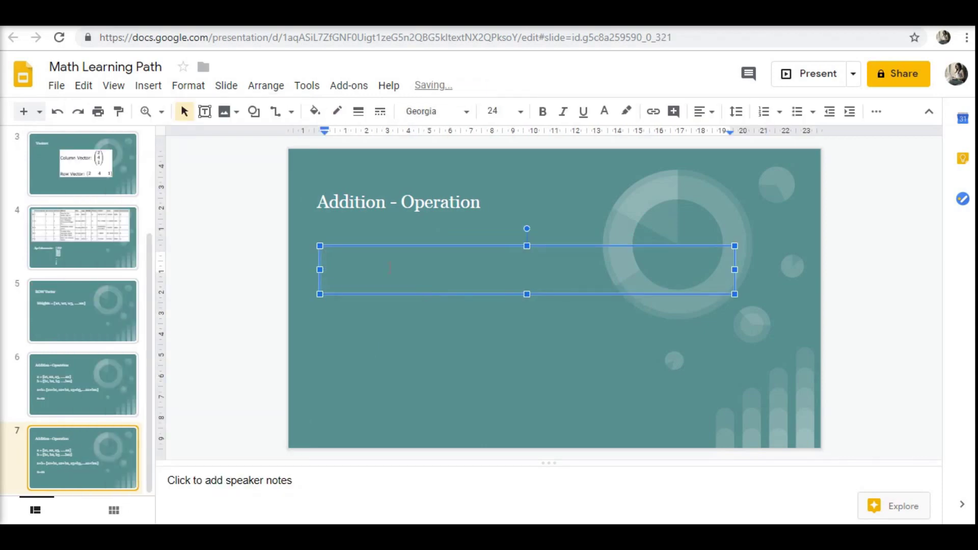
left_click(472, 201)
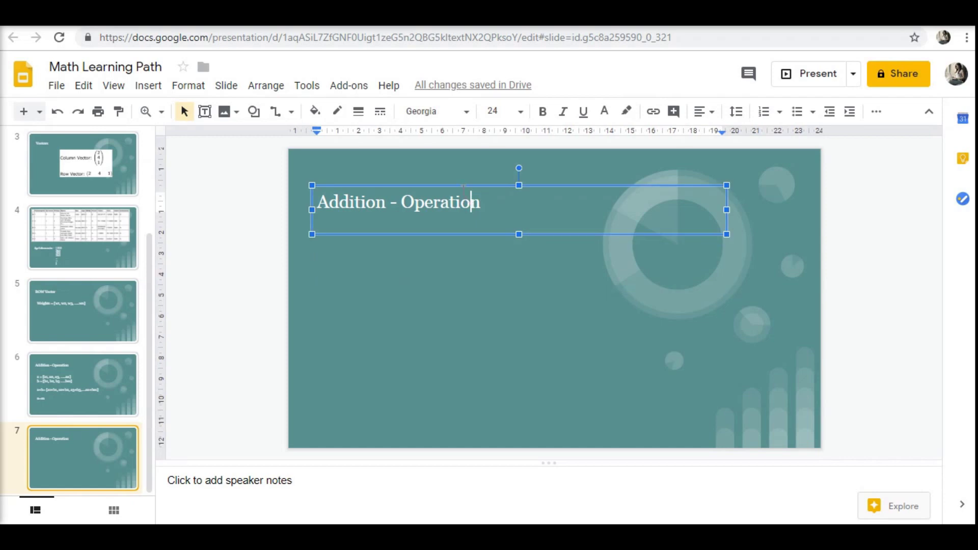
left_click(462, 181)
left_click(459, 188)
key("Delete")
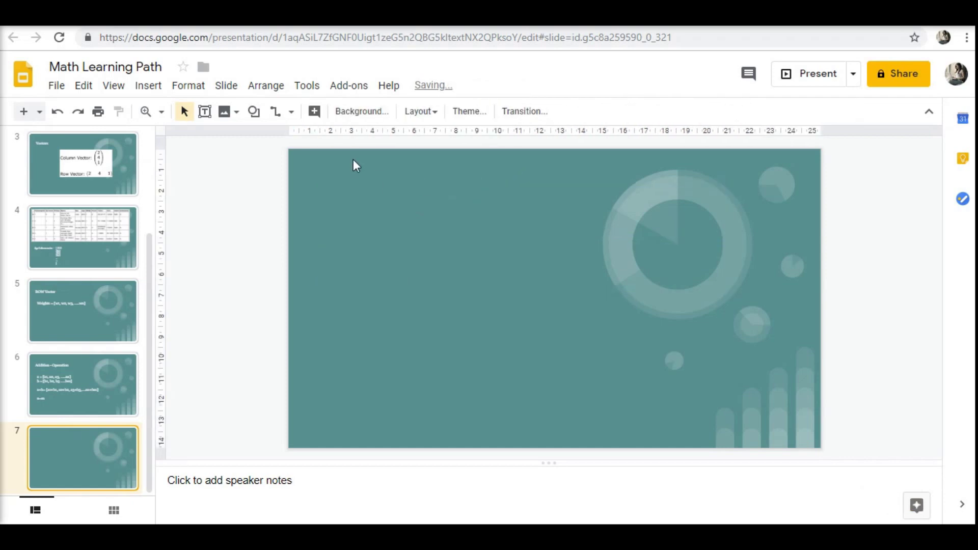
Draw a text box and type the matrix rows starting '[1', '2', '3' and '4 5'.
left_click(205, 113)
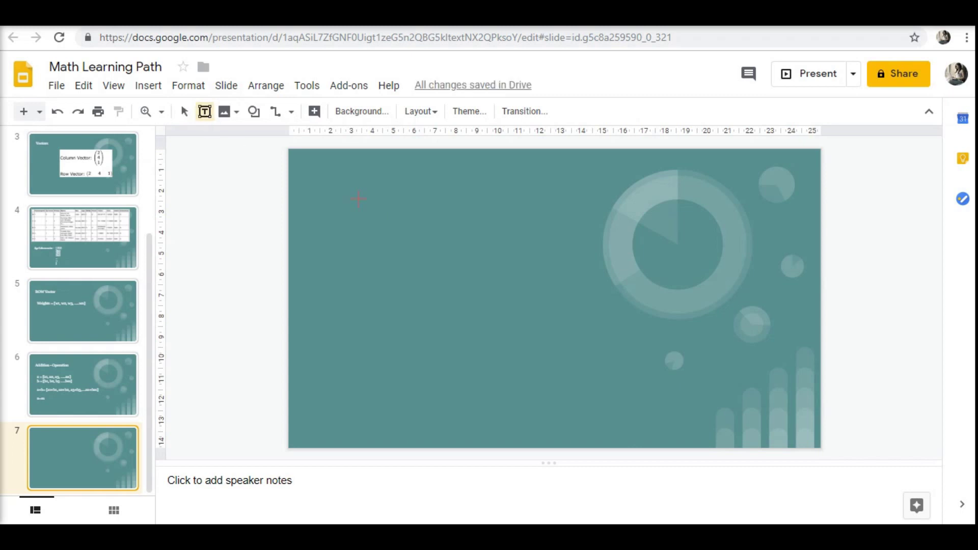
left_click(370, 209)
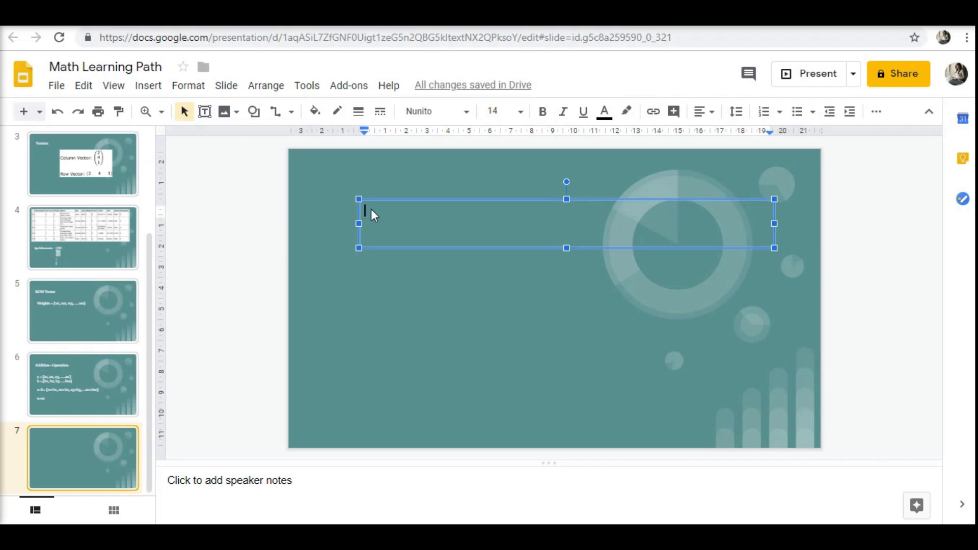
type("[")
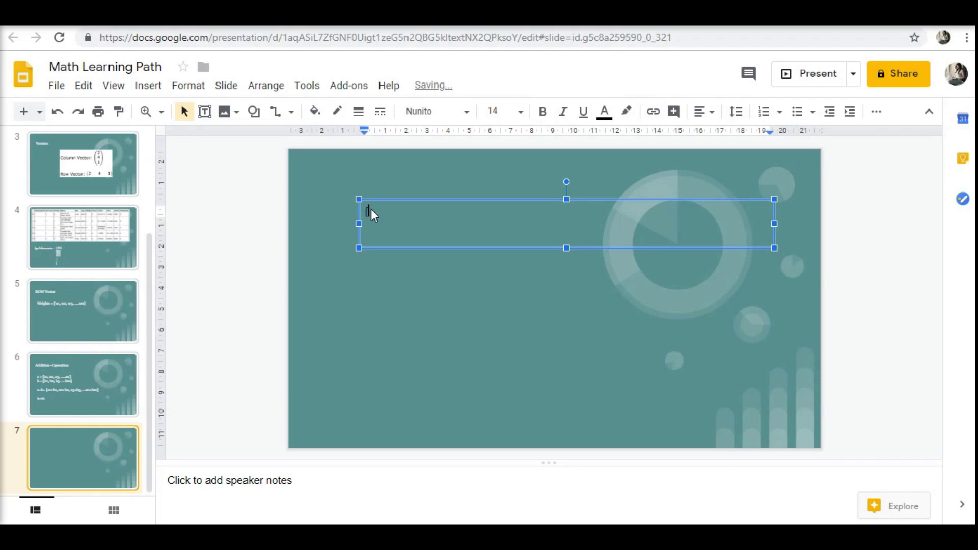
type("1")
key("Return")
type("2")
key("Return")
type("3")
key("Return")
type("4")
type(" 5")
Fill in the remaining matrix entries 7, 8 and '10]' at the row ends.
left_click(383, 222)
type("7")
left_click(377, 234)
type("8")
left_click(379, 244)
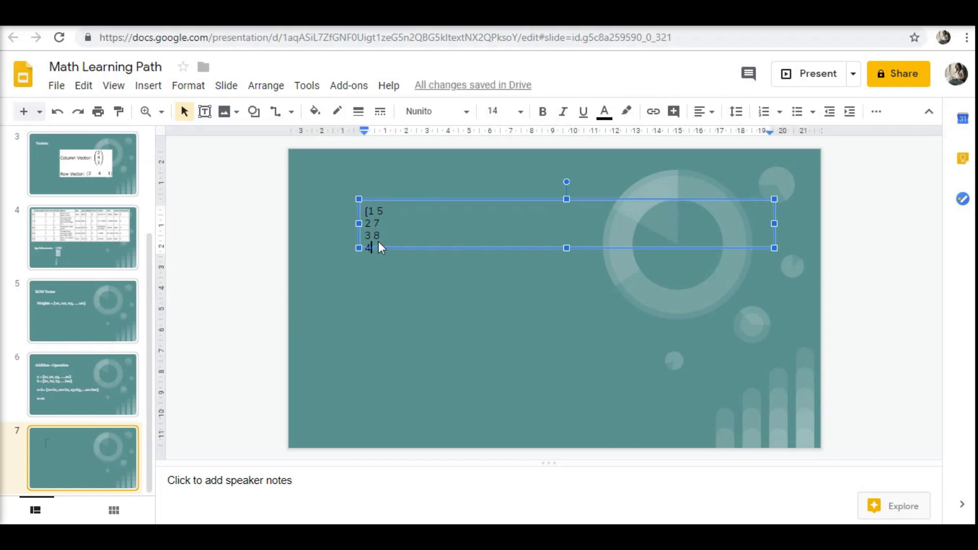
type("10")
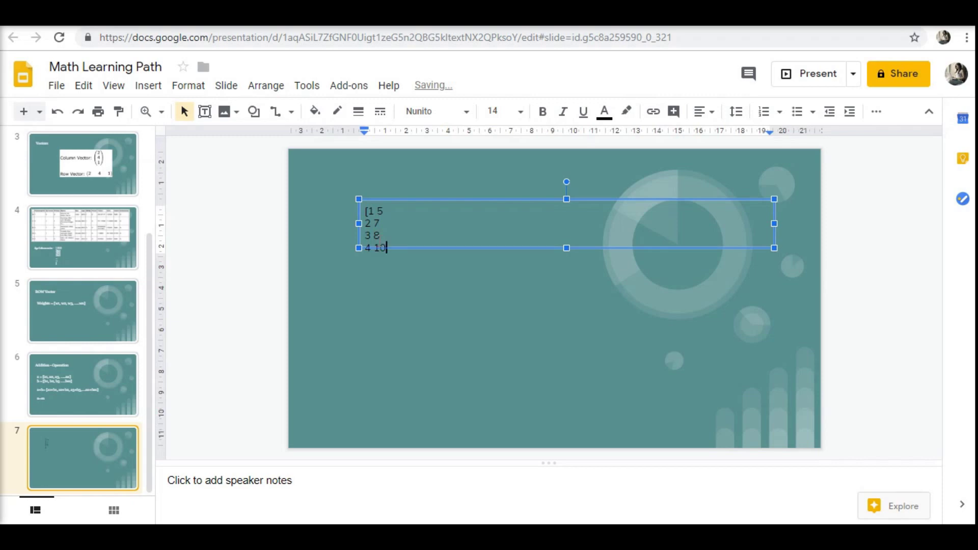
type("]")
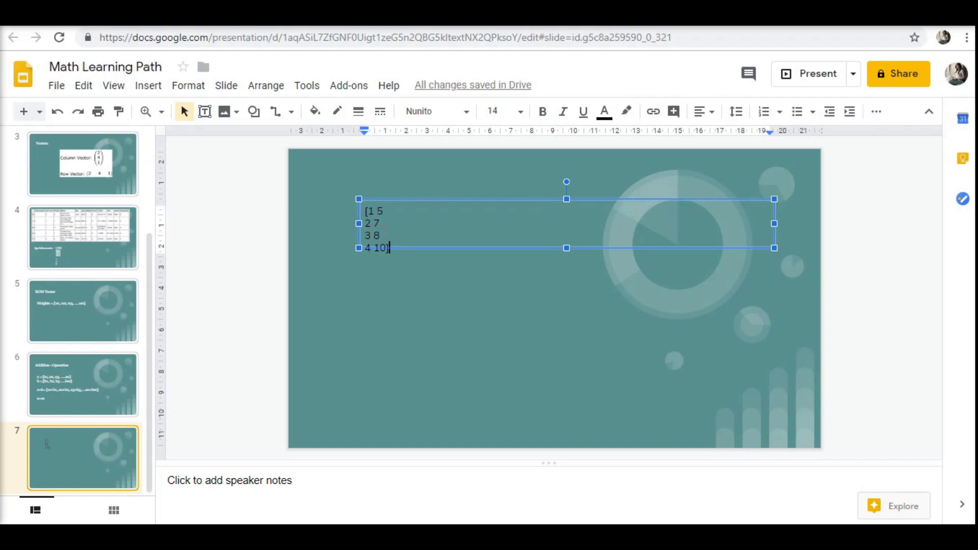
Enlarge all the matrix text to size 28.
key("ctrl+a")
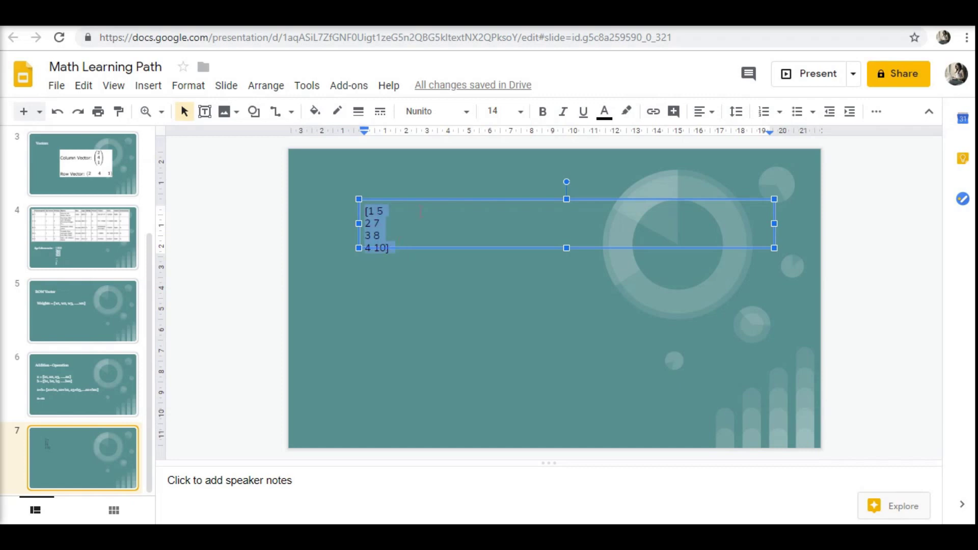
key("ctrl+shift+period")
key("ctrl+shift+period")
key("ctrl+shift+period")
key("ctrl+shift+period")
key("ctrl+shift+period")
key("ctrl+shift+period")
key("ctrl+shift+period")
key("ctrl+shift+period")
key("ctrl+shift+period")
key("ctrl+shift+period")
key("ctrl+shift+period")
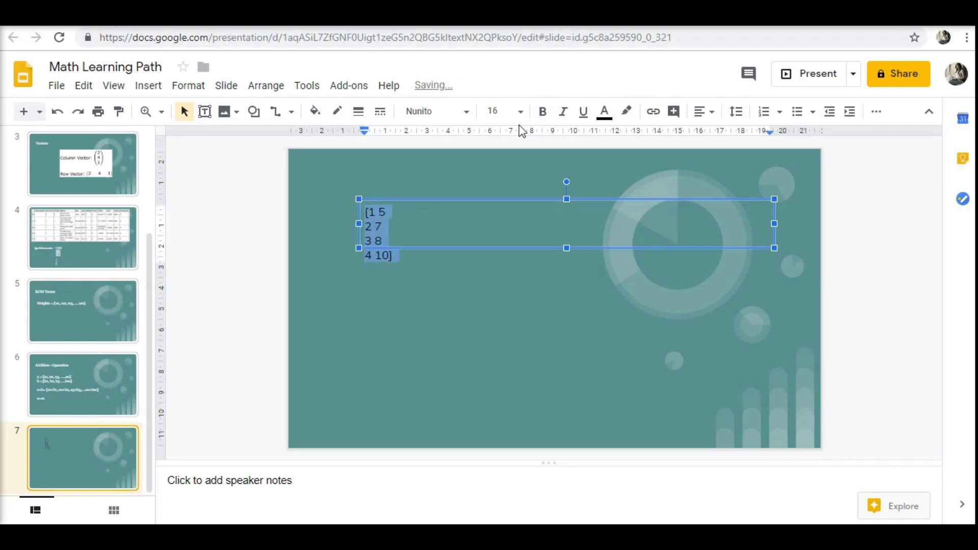
key("ctrl+shift+period")
key("ctrl+shift+period")
key("ctrl+shift+period")
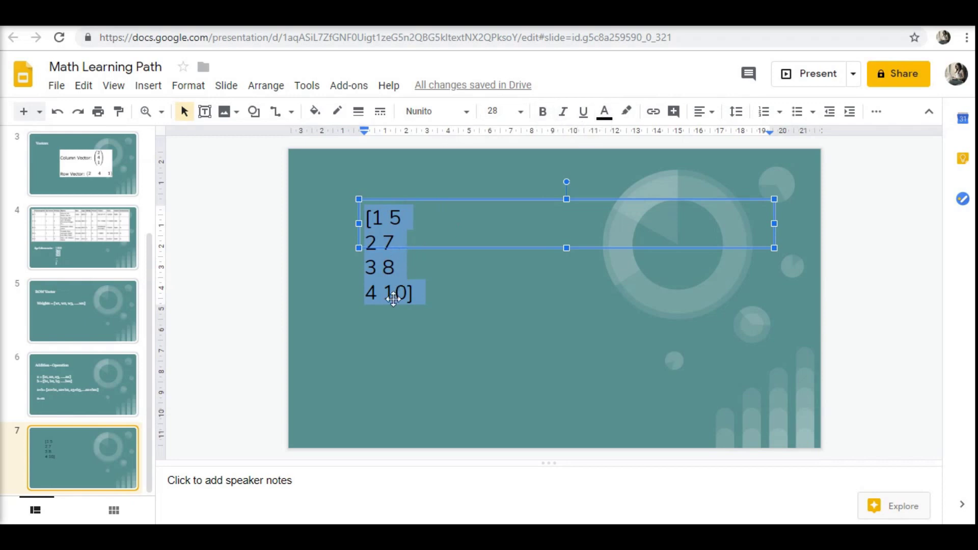
left_click(87, 238)
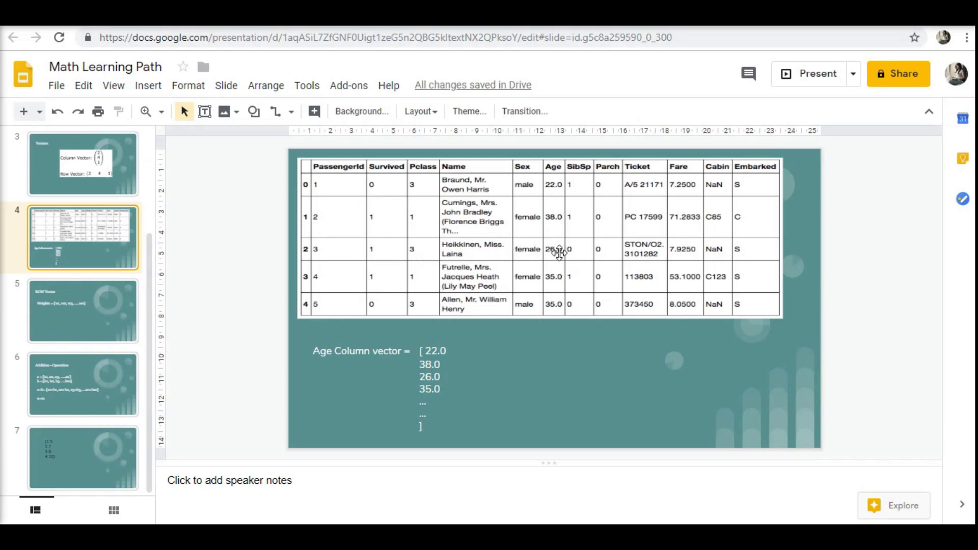
left_click(87, 445)
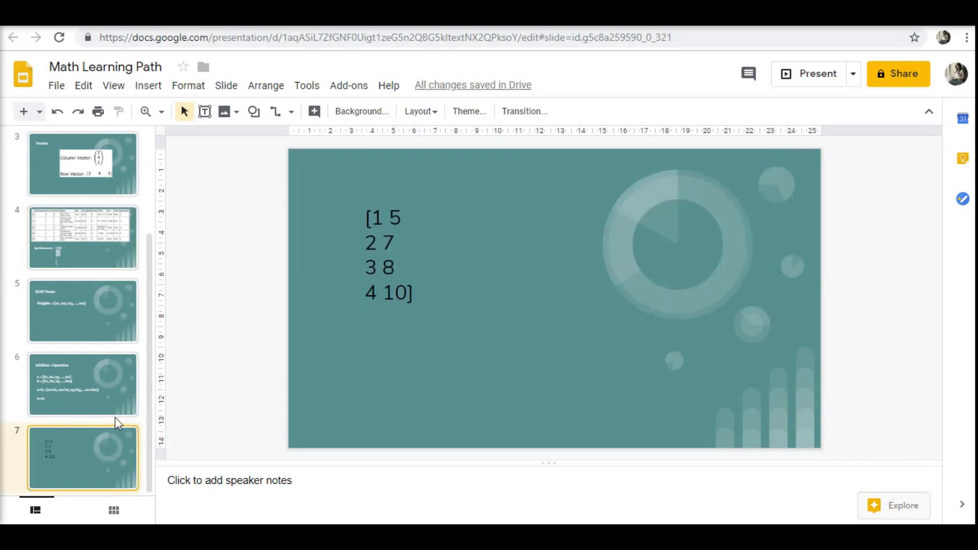